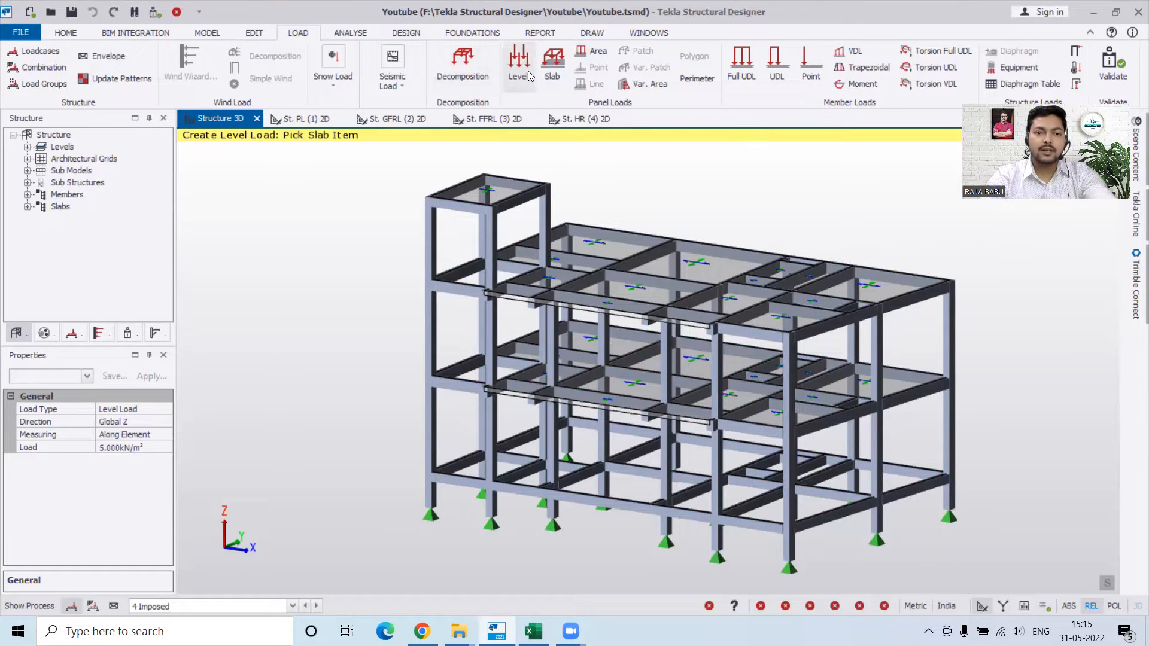
- Apply a 2 kN/m² level load in the Imposed loadcase to the intermediate floor slabs and the main roof slabs
click(109, 449)
text(2)
key(Return)
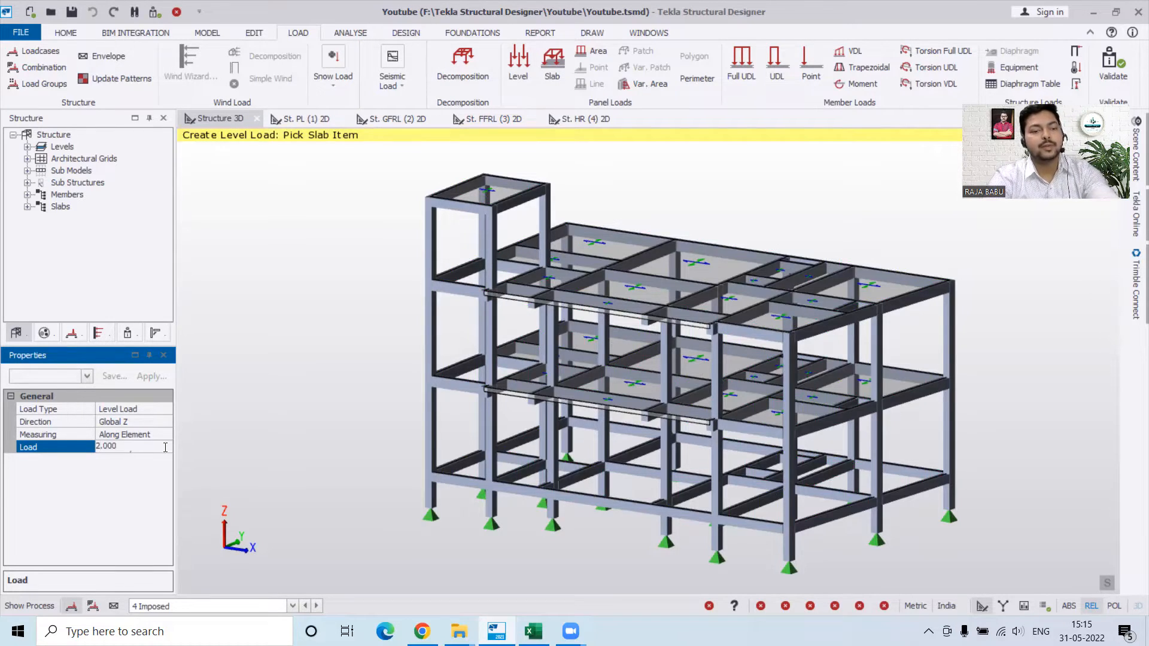
click(637, 381)
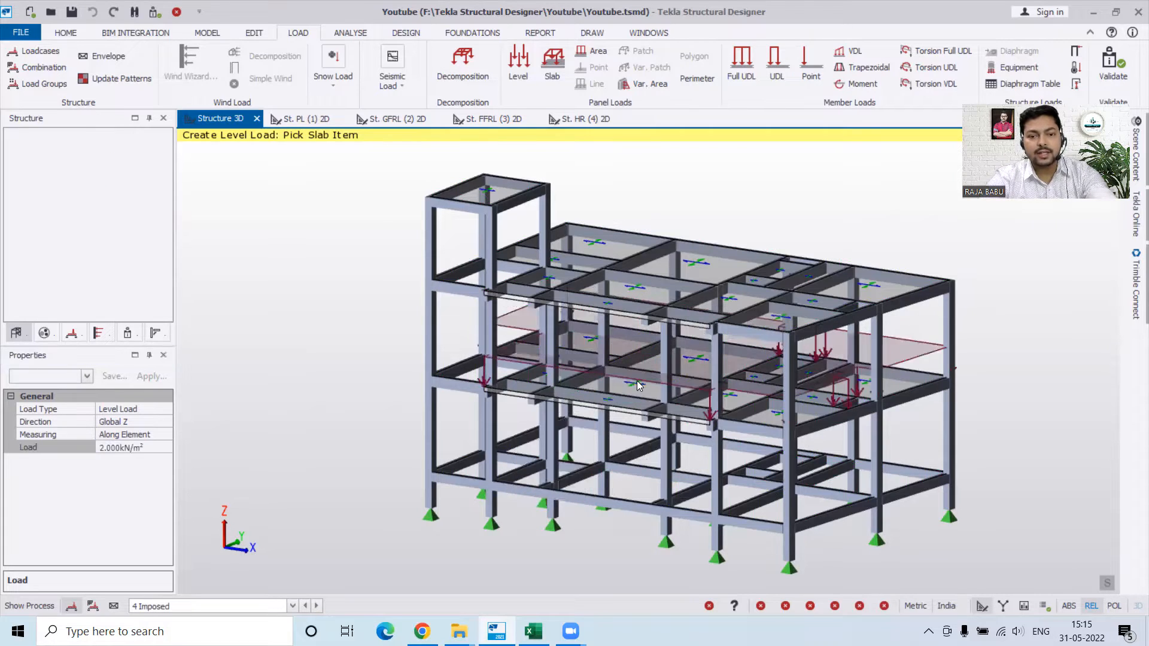
click(690, 255)
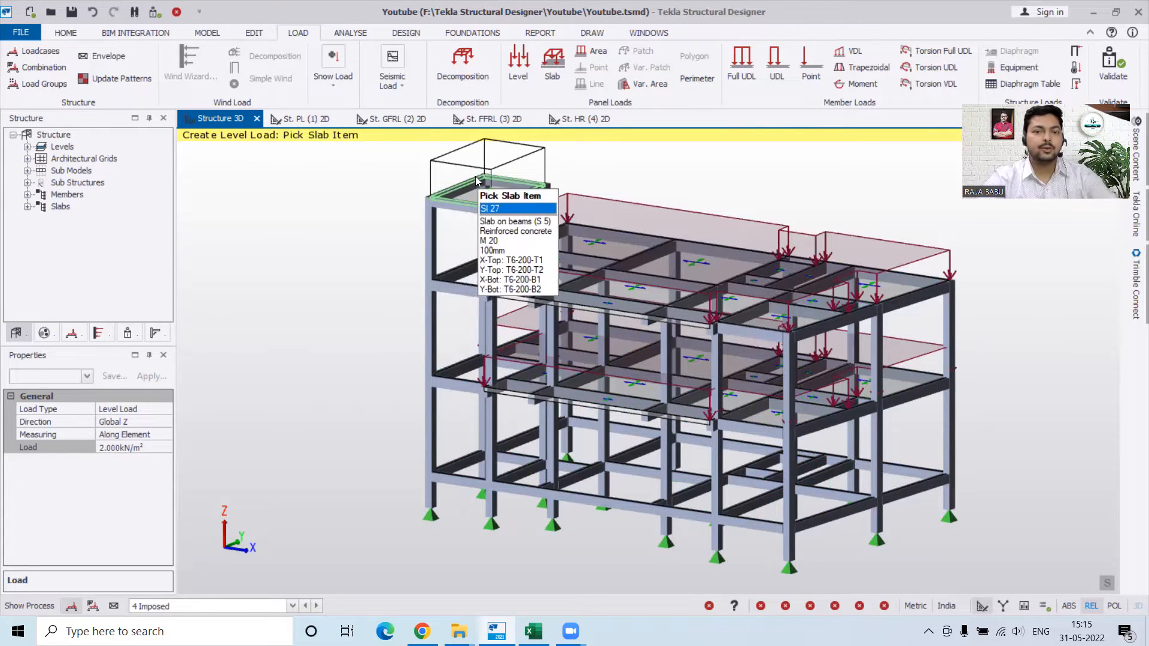
- Set the level load to 5 kN/m² and apply it to the small slab on top of the tower
click(113, 449)
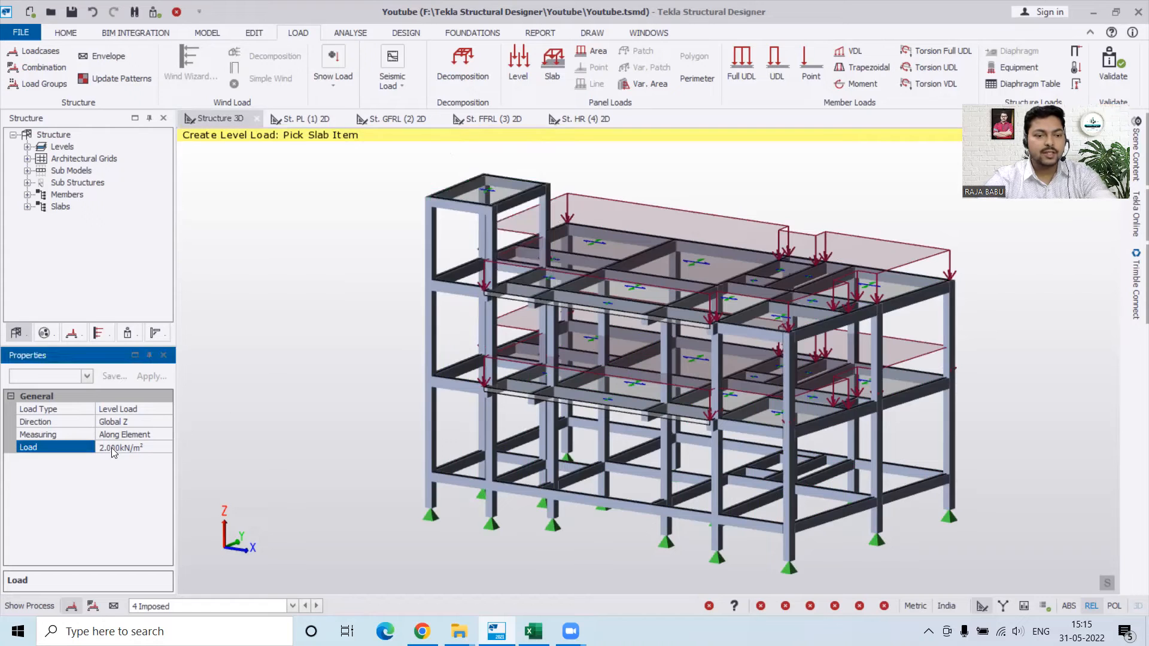
click(127, 449)
text(5)
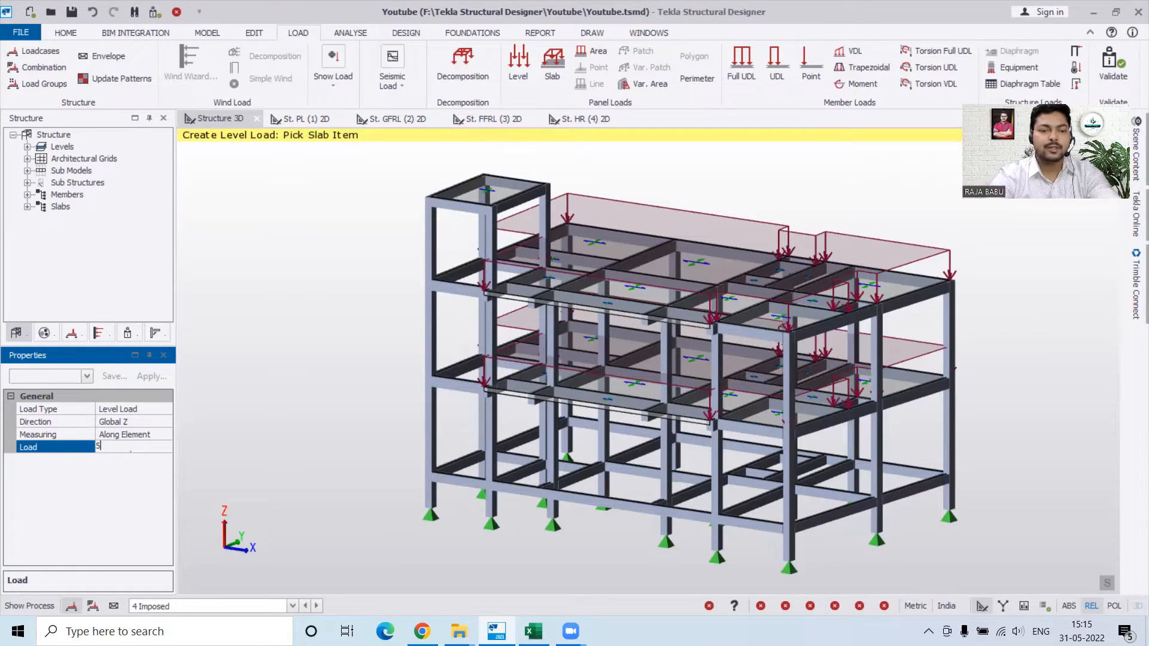
click(502, 186)
scroll(313, 408, down, 2)
scroll(313, 411, down, 1)
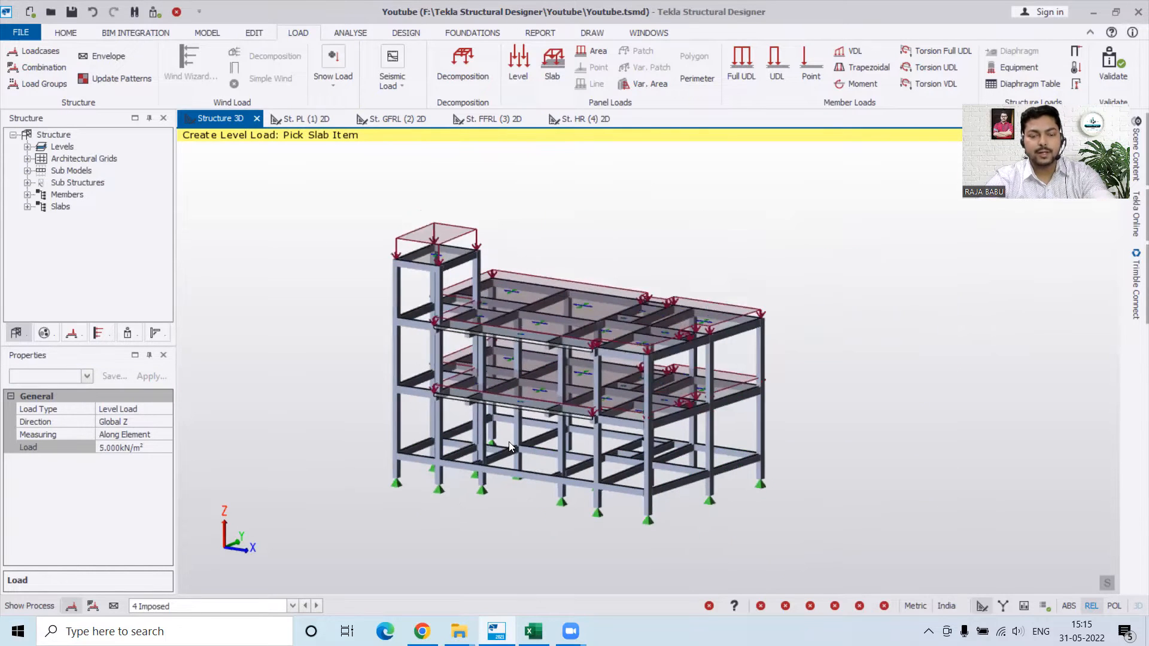
scroll(368, 379, up, 2)
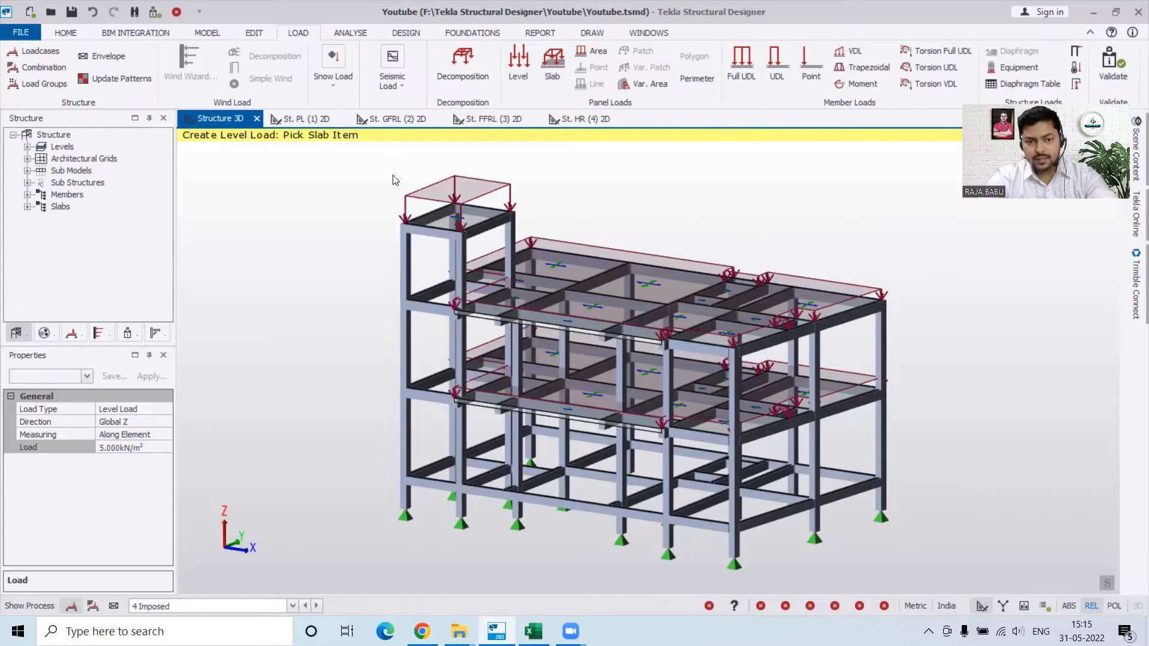
- Dimension the longer edge of the tower's top slab between its two corner columns, placing the dimension inside the slab outline
scroll(419, 150, up, 3)
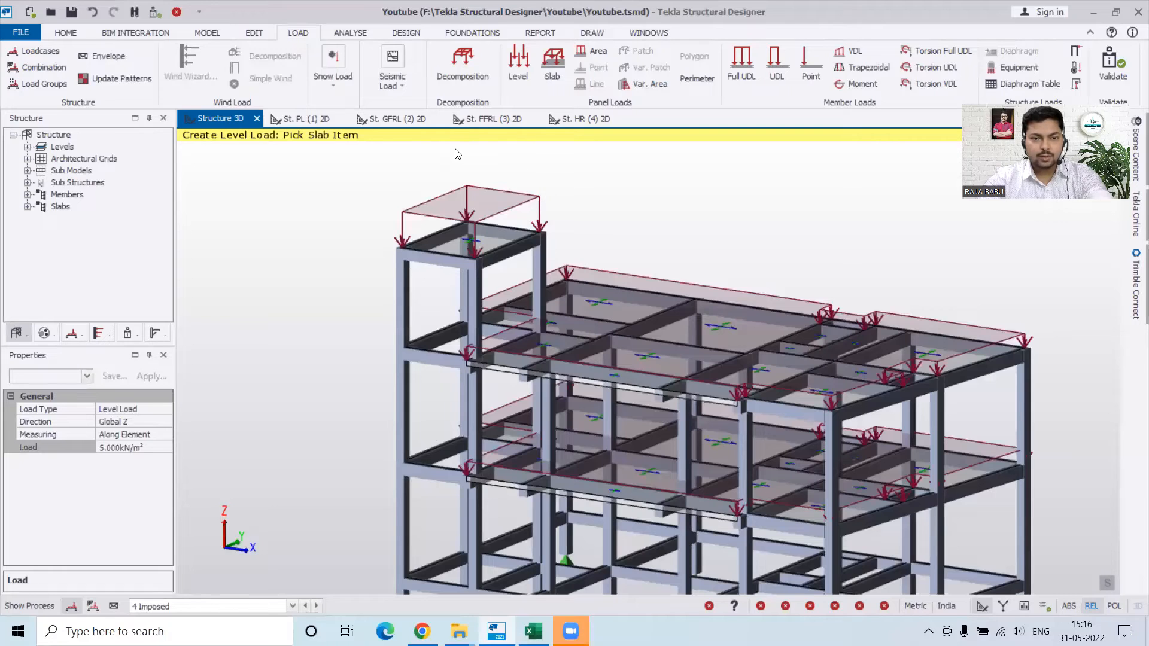
scroll(457, 155, up, 2)
scroll(454, 158, up, 2)
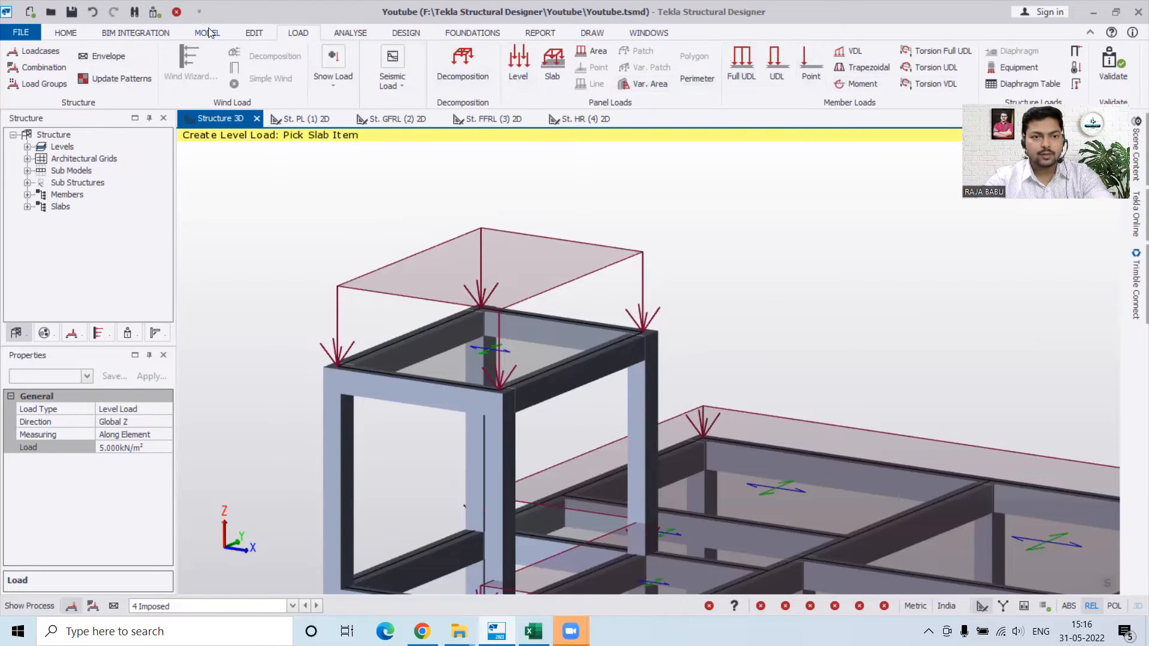
scroll(898, 71, up, 2)
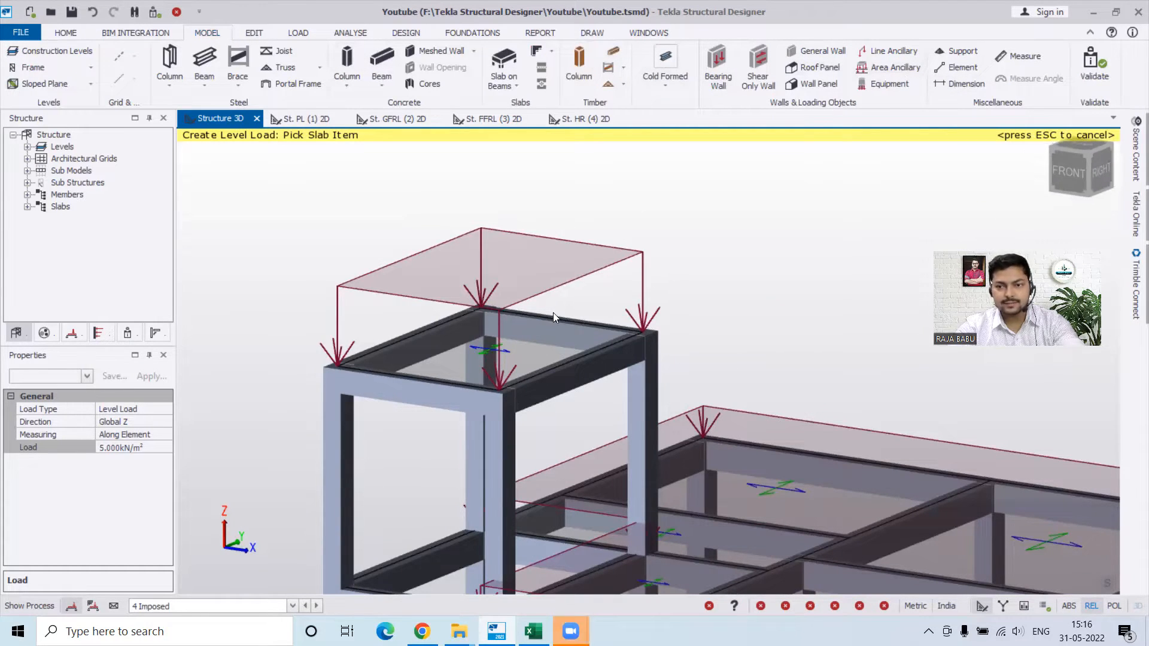
click(964, 86)
click(330, 362)
click(485, 304)
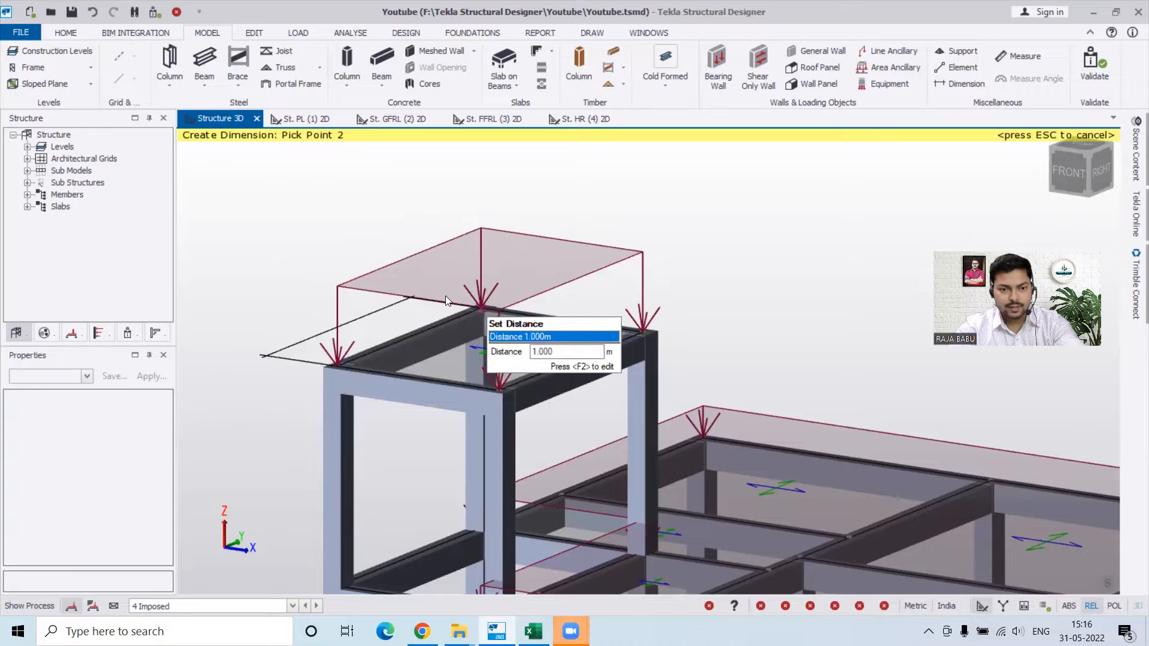
scroll(445, 379, down, 3)
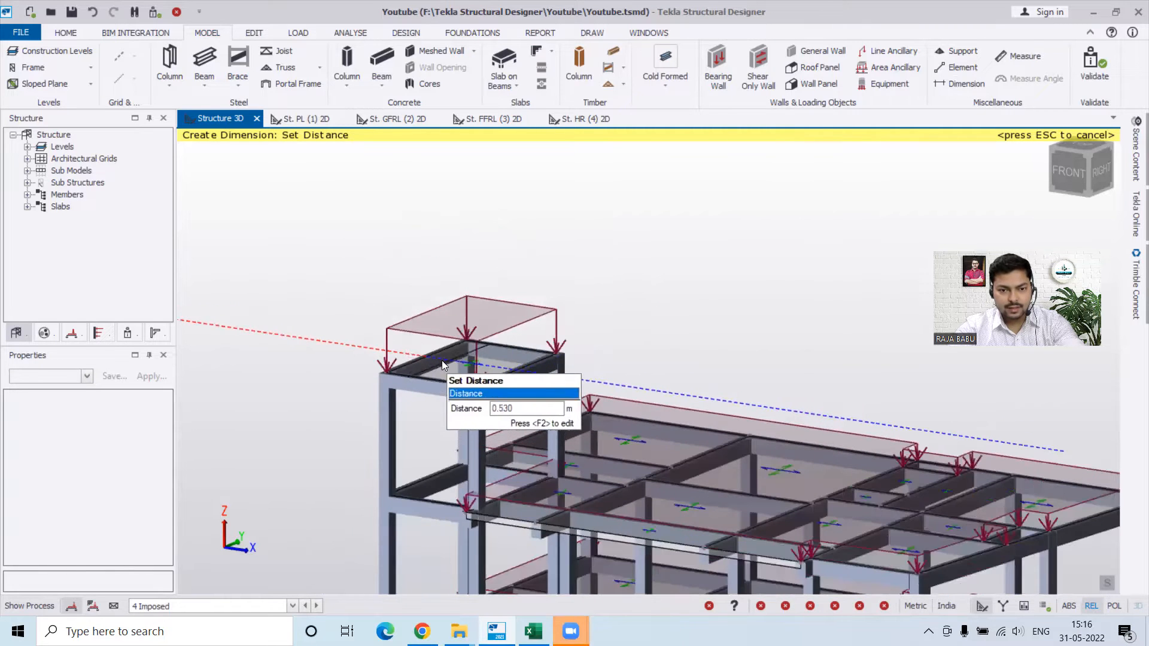
click(443, 362)
- Dimension the adjacent rear edge of the tower's top slab, placing the dimension inside the slab outline
scroll(442, 361, up, 2)
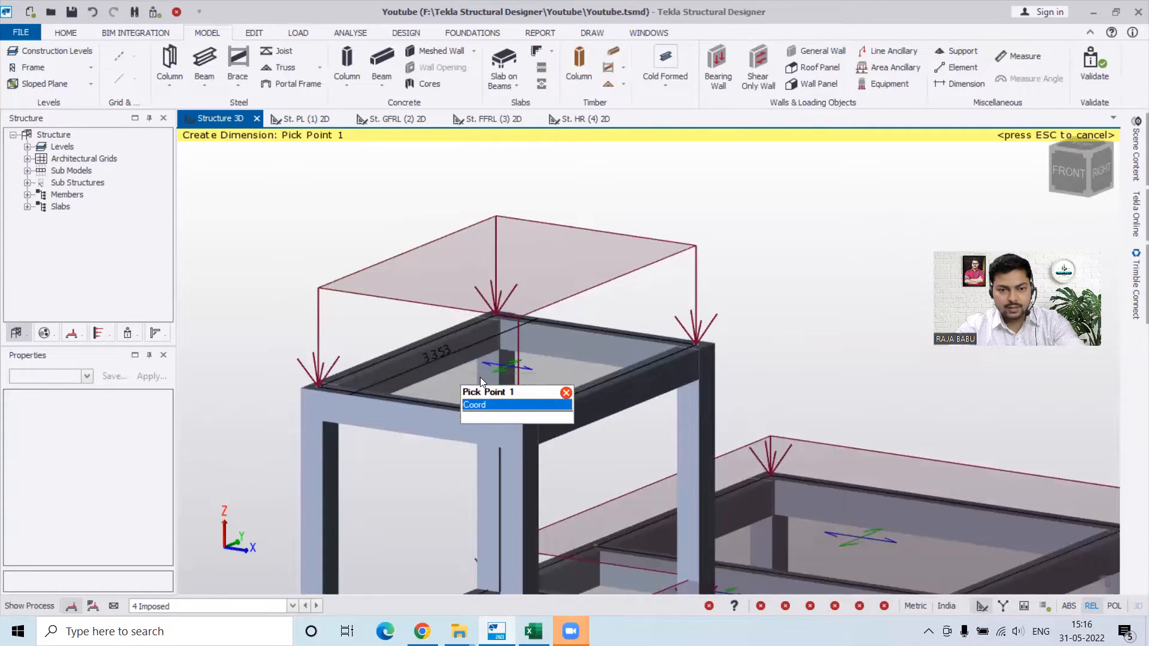
click(497, 309)
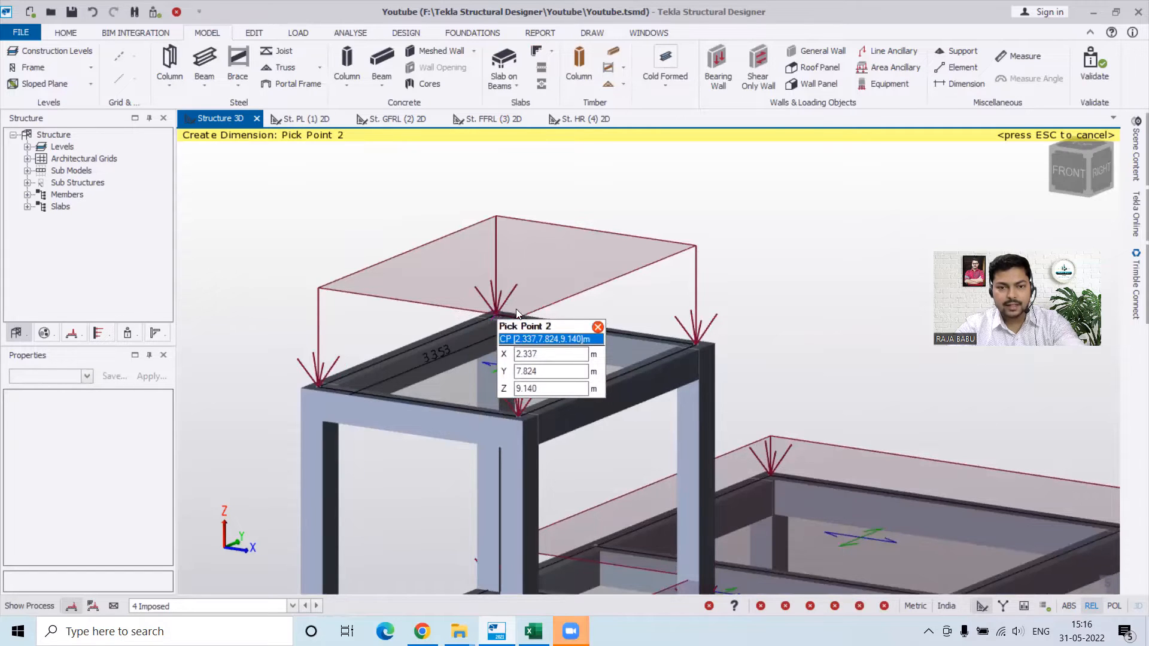
click(699, 345)
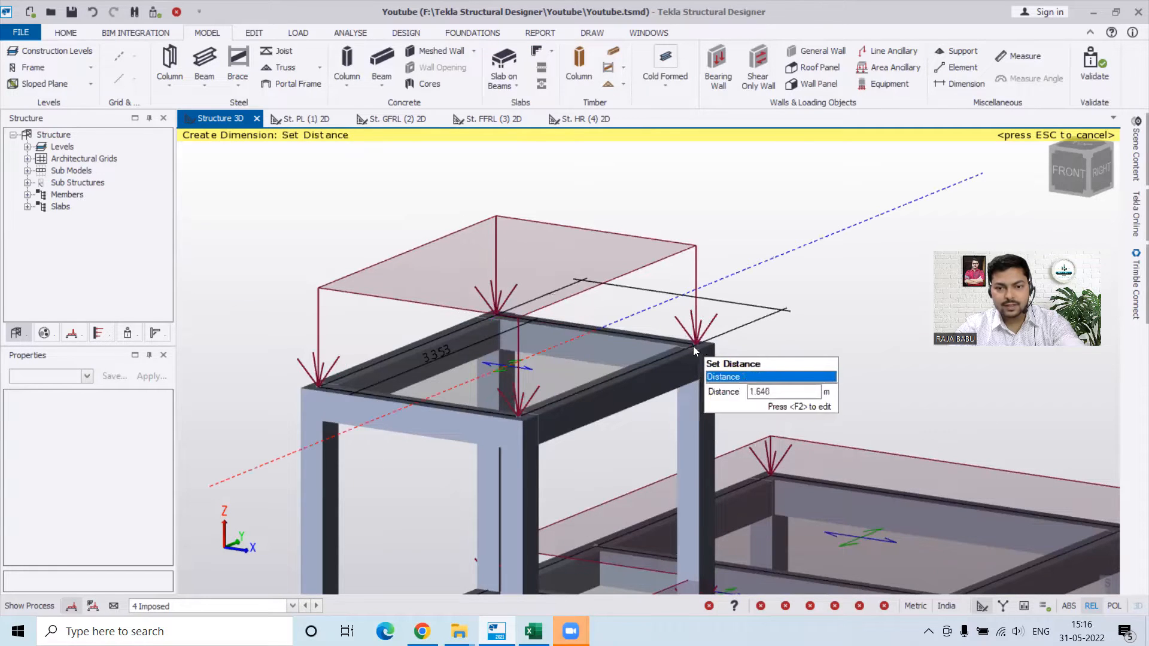
click(580, 386)
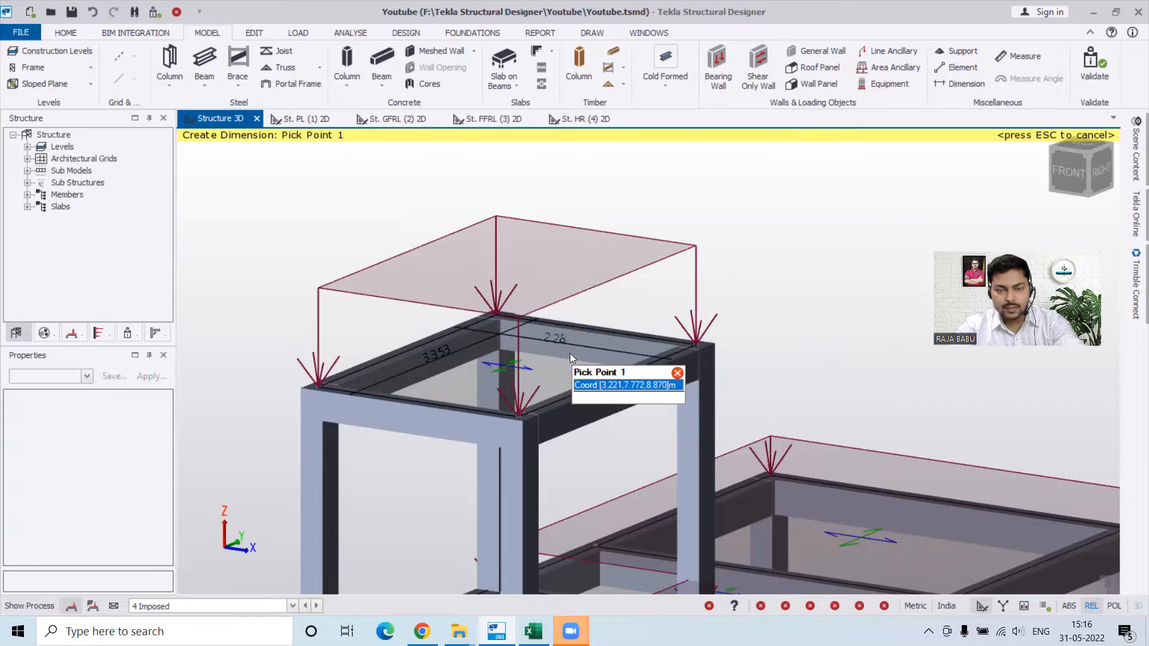
scroll(562, 353, up, 1)
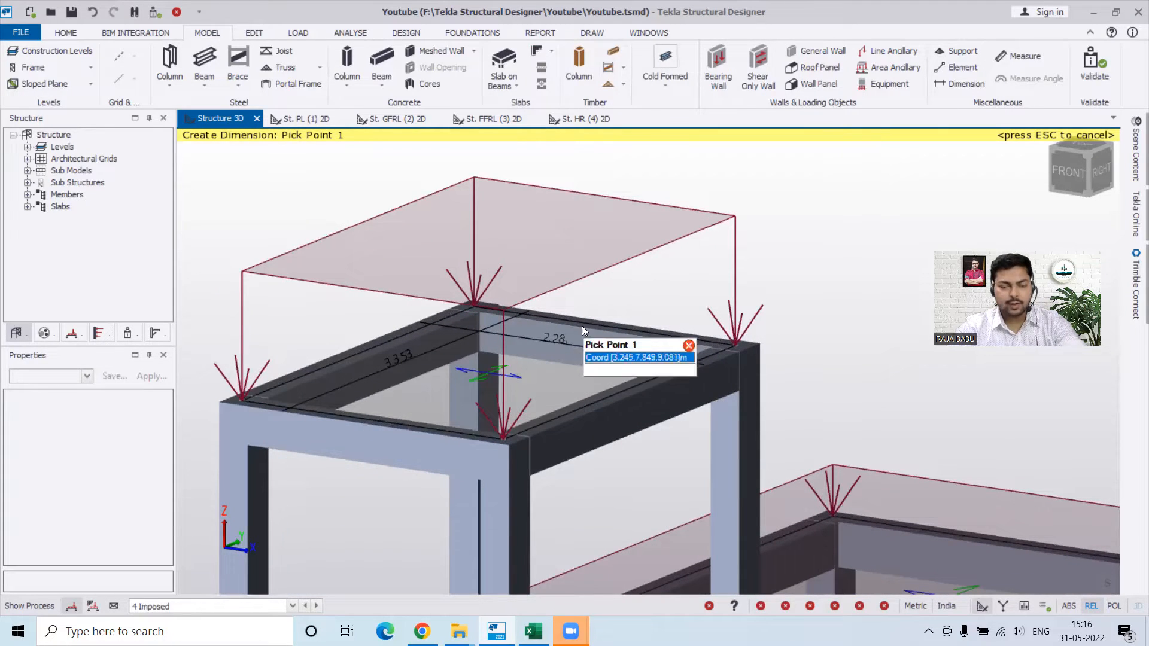
- Switch to Calculator and divide 1000 by 3.4, the rounded length of the slab's longer edge
click(179, 632)
text(ca)
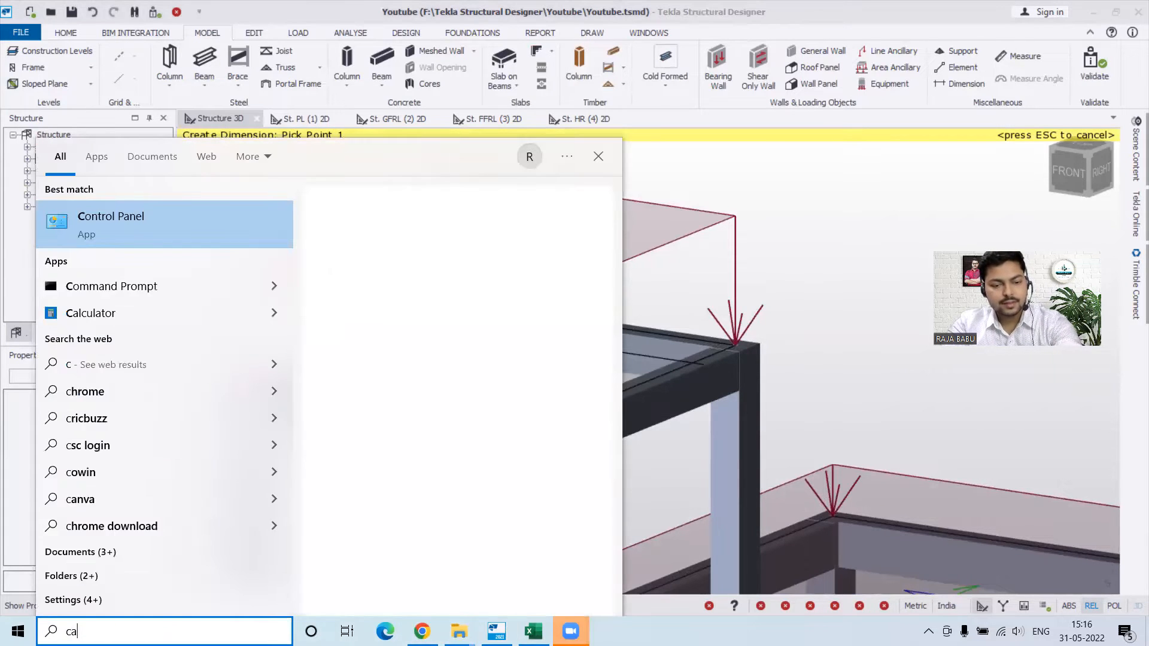
text(l)
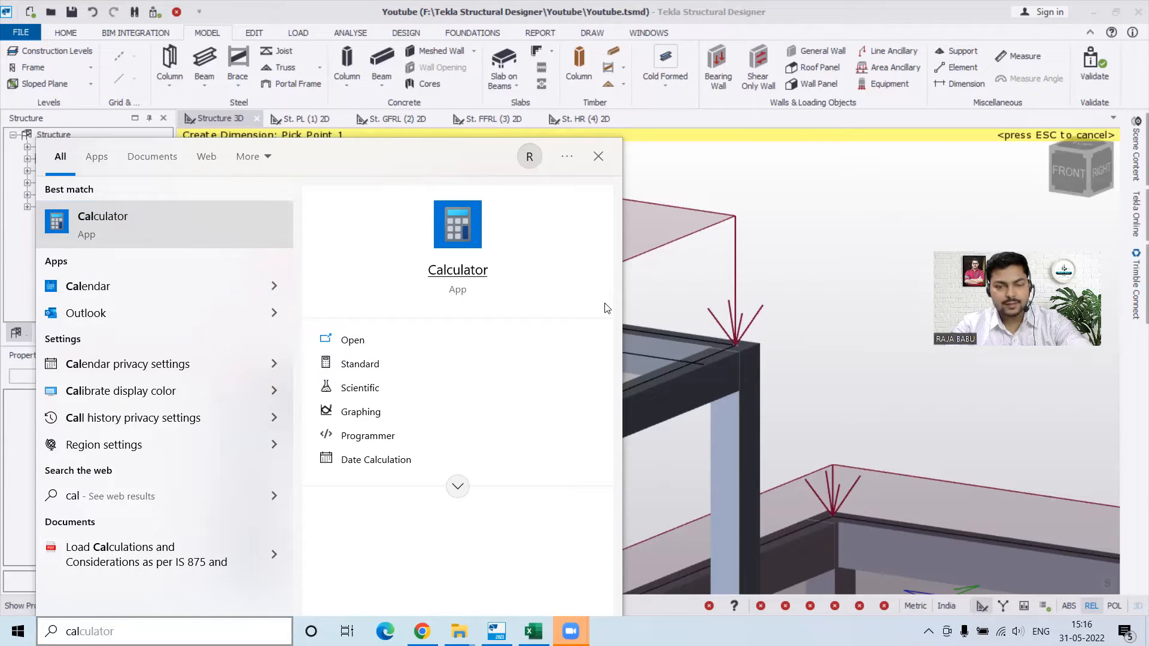
click(568, 281)
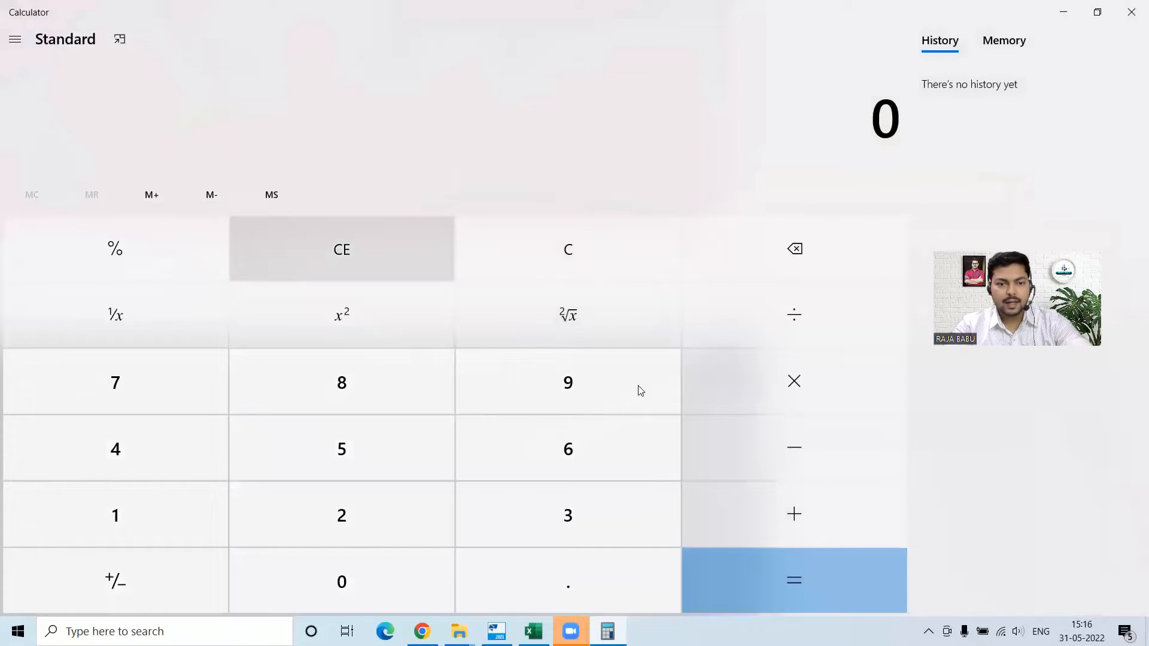
text(1000)
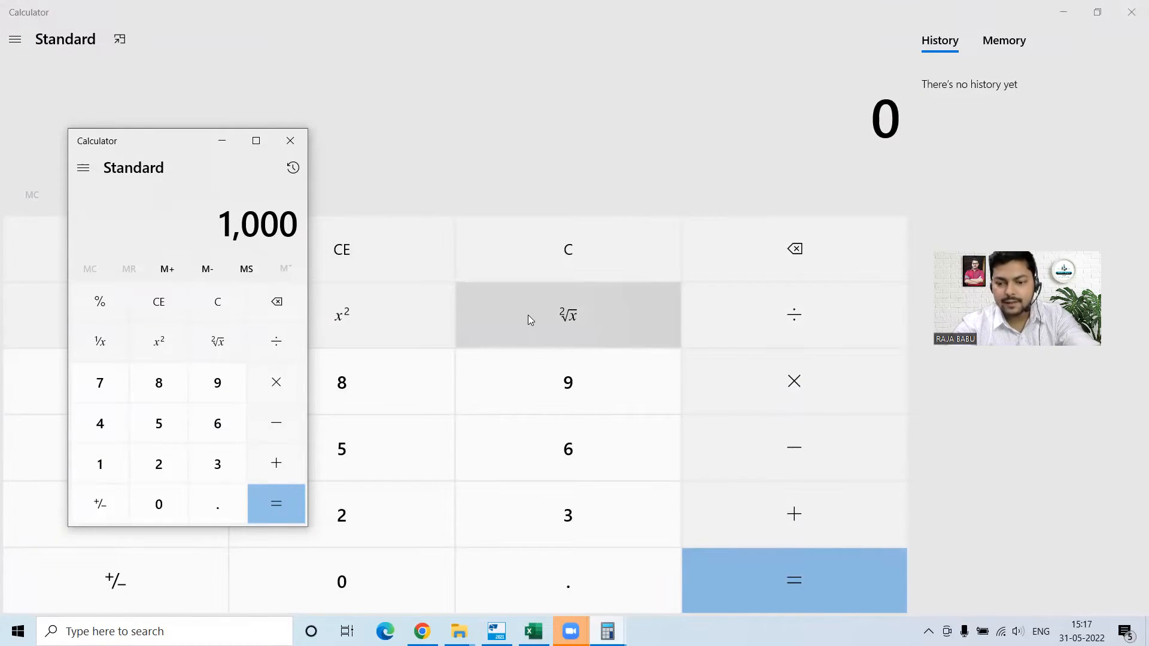
key(slash)
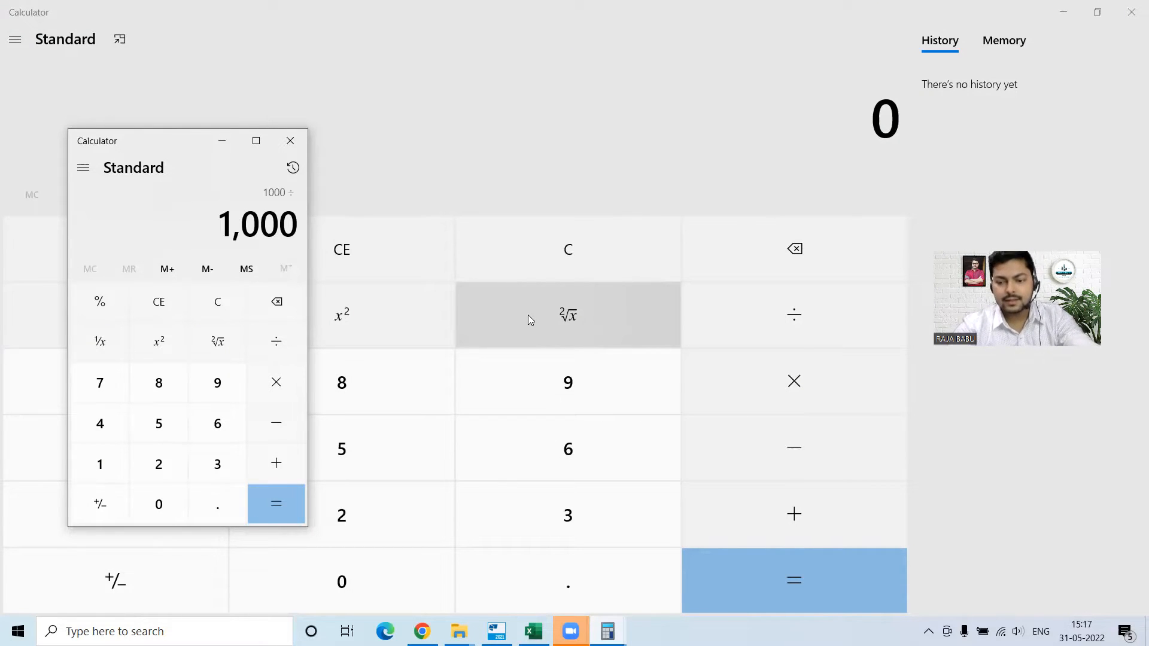
text(3.4)
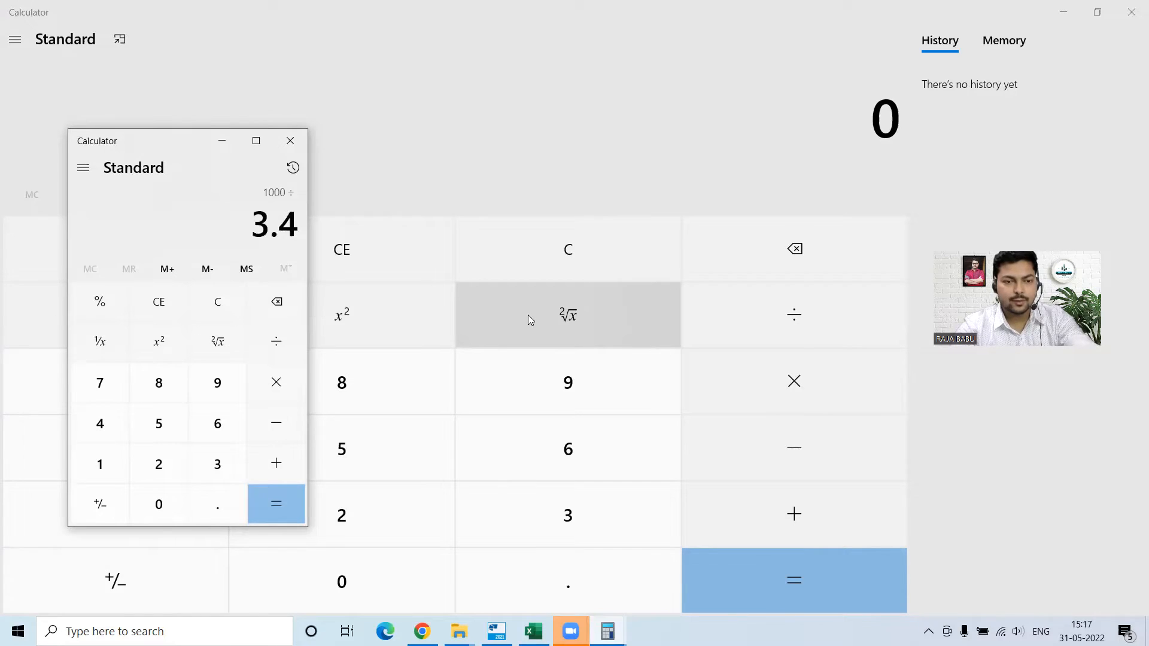
key(Return)
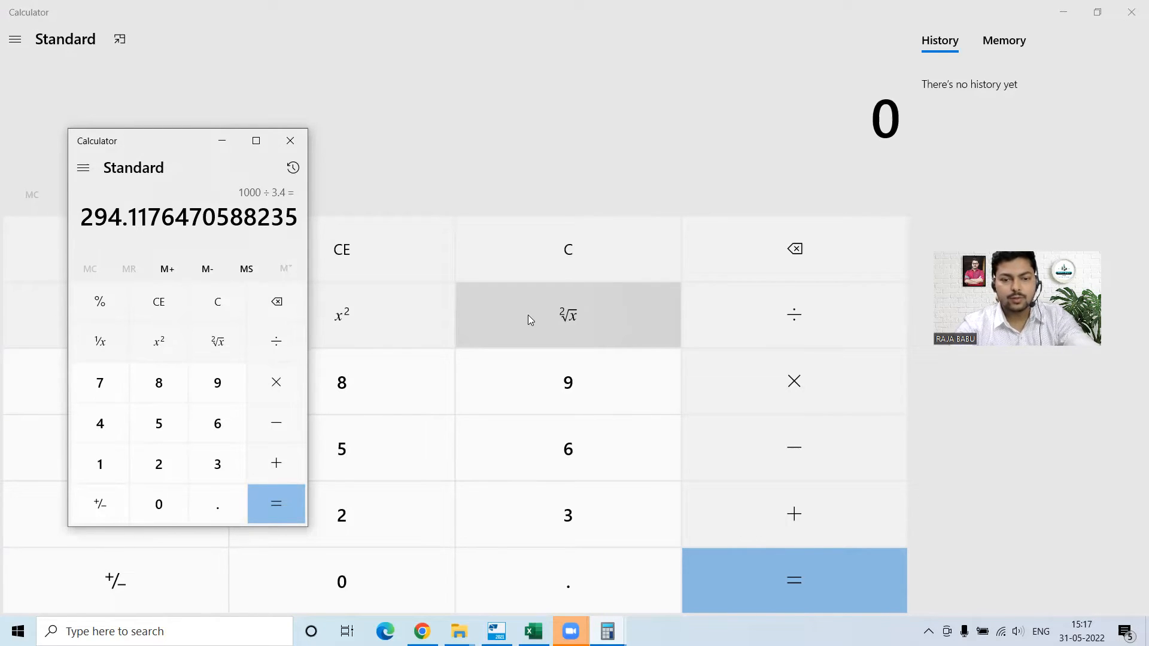
- Recheck the slab's shorter dimension in the structural model and divide the calculated result by 2.28 in Calculator
click(496, 631)
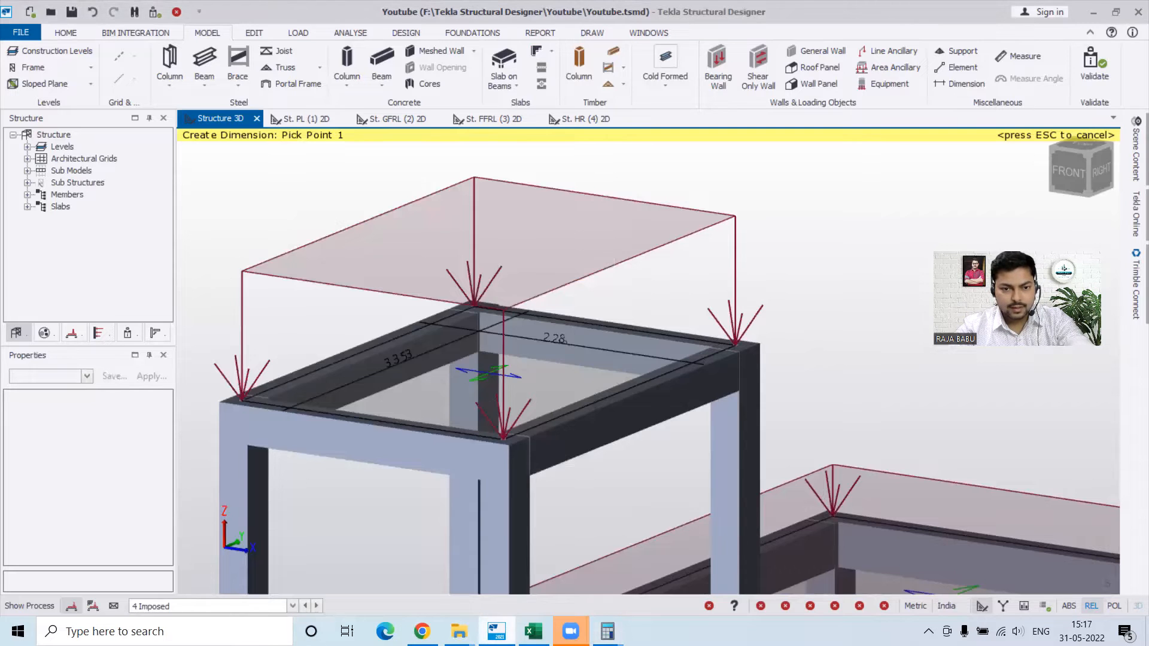
key(alt+Tab)
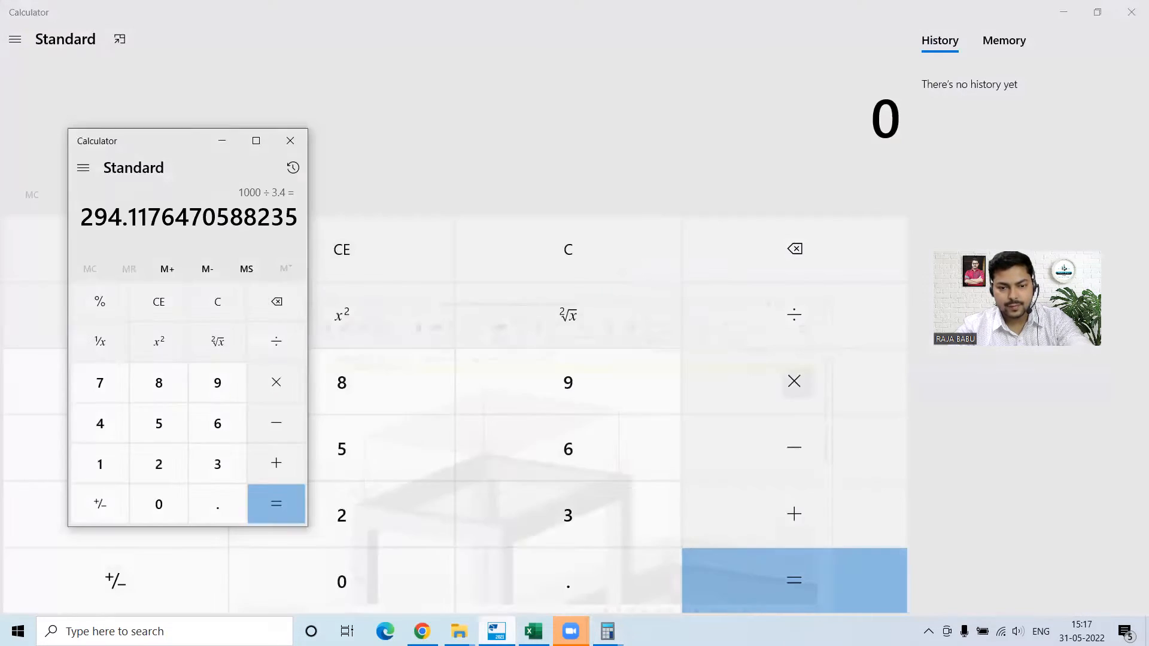
click(267, 345)
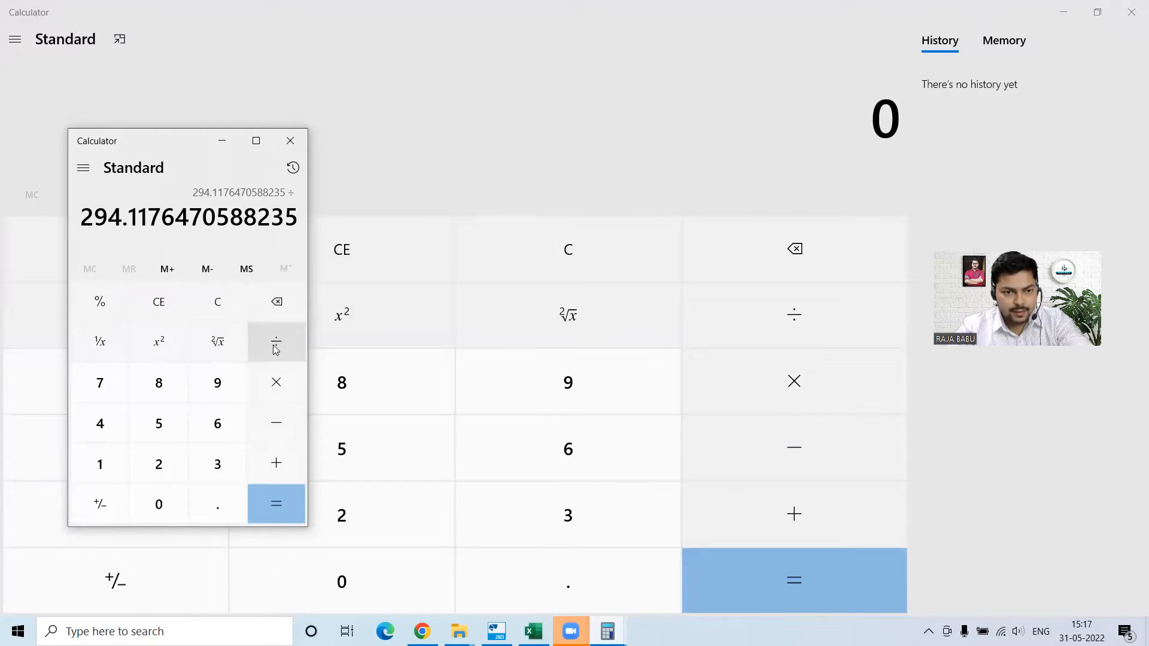
text(2.28)
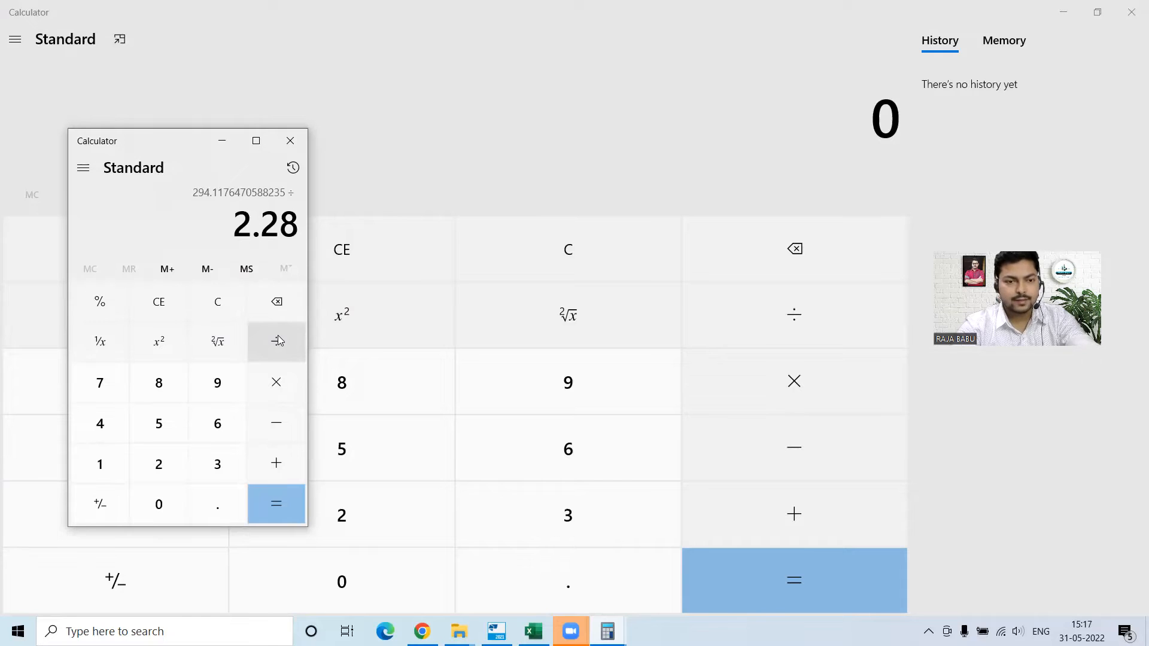
key(Return)
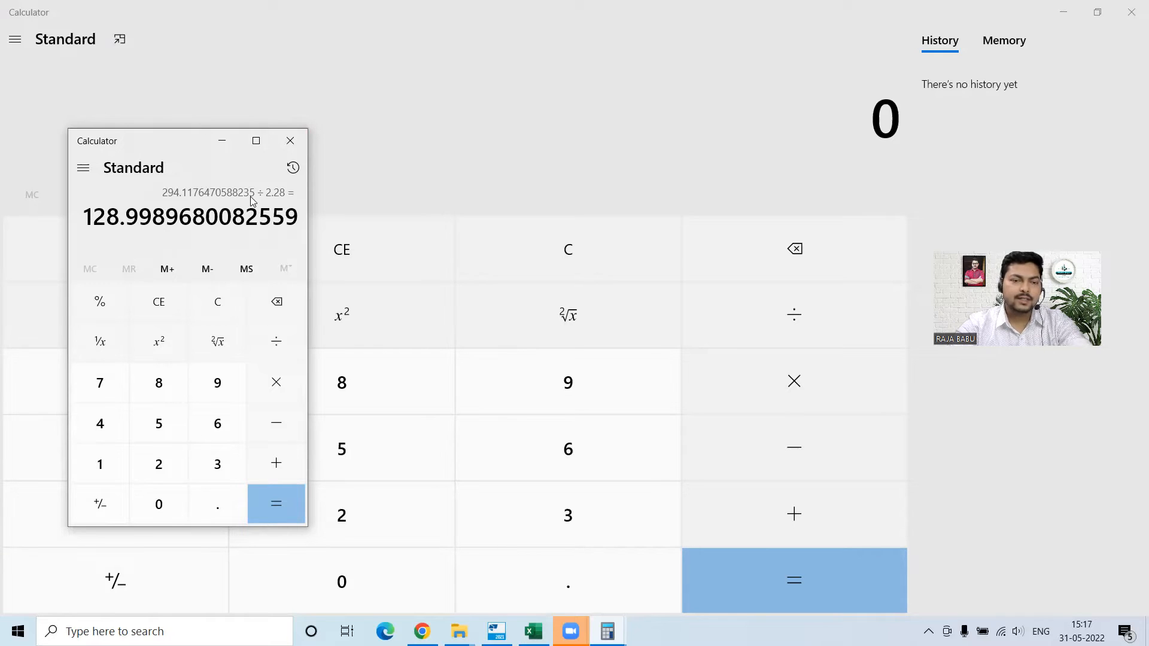
- Close both Calculator windows and return to the 3D structure in Tekla Structural Designer, framing the tower and roof
click(289, 144)
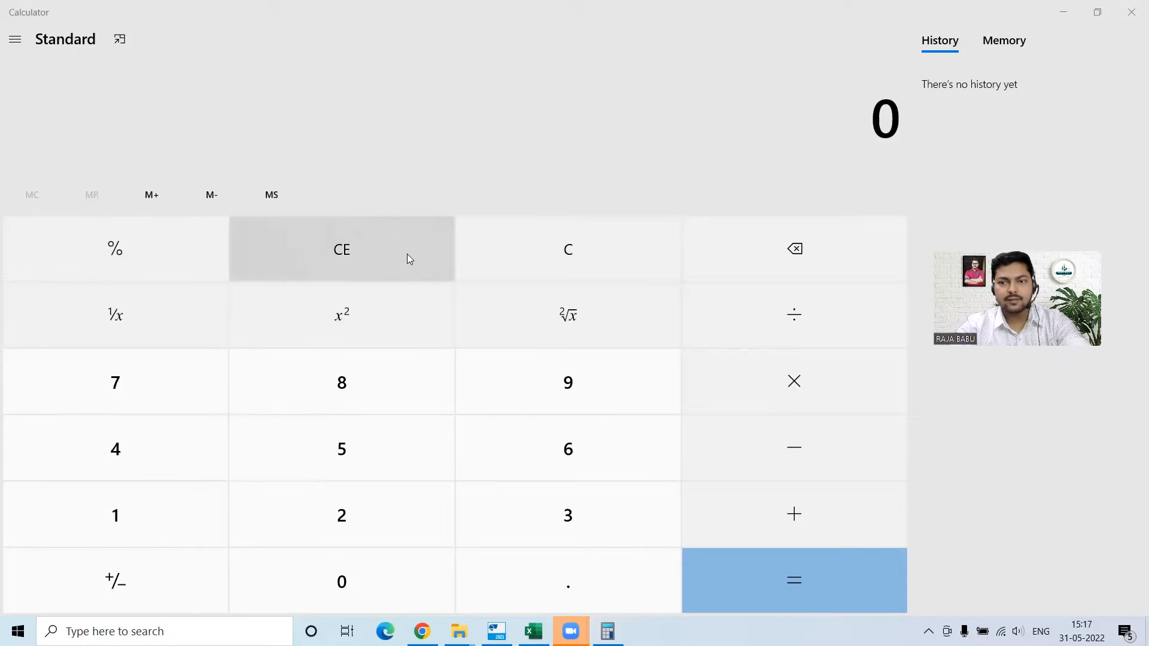
key(alt+space)
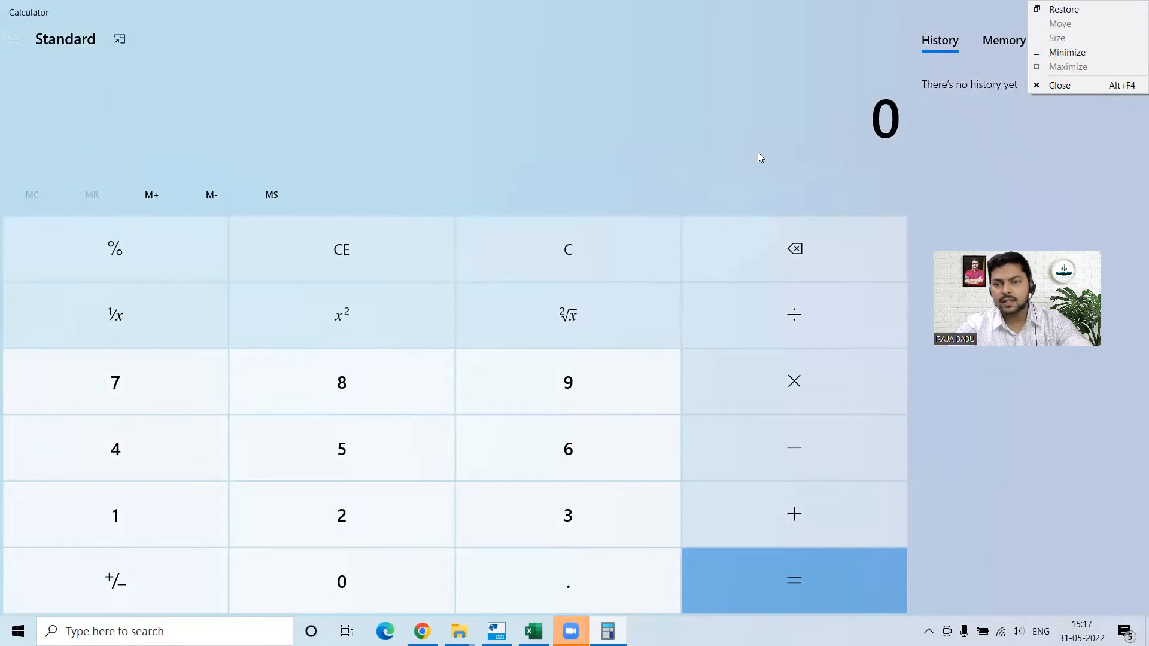
key(c)
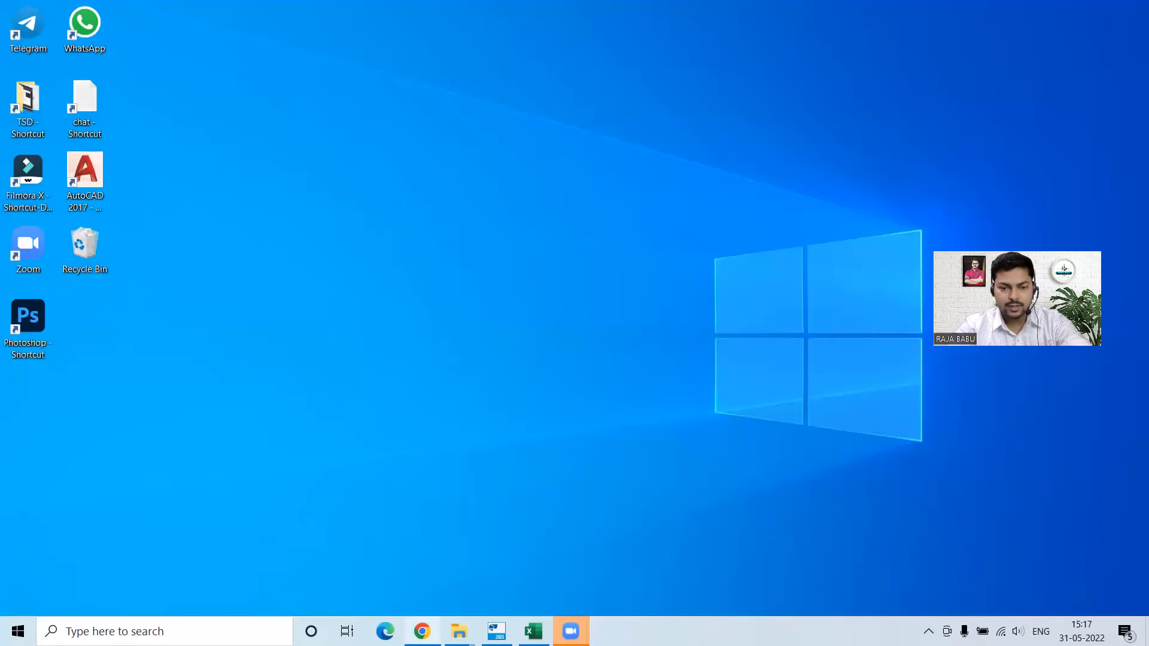
mouse_move(572, 630)
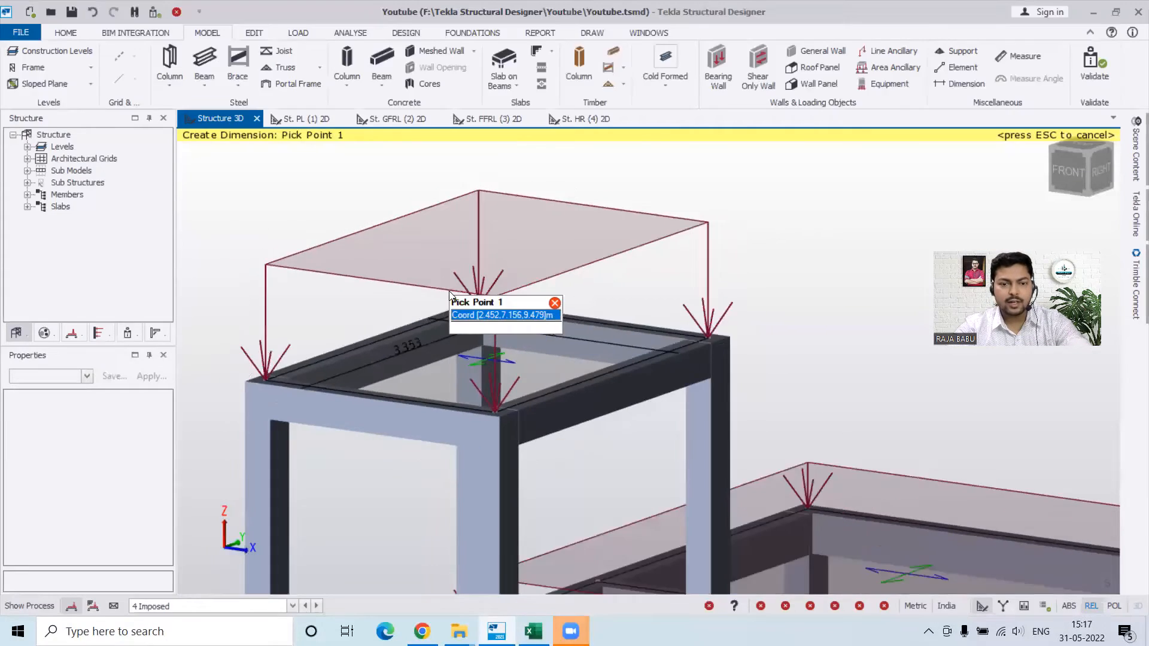
scroll(473, 293, down, 6)
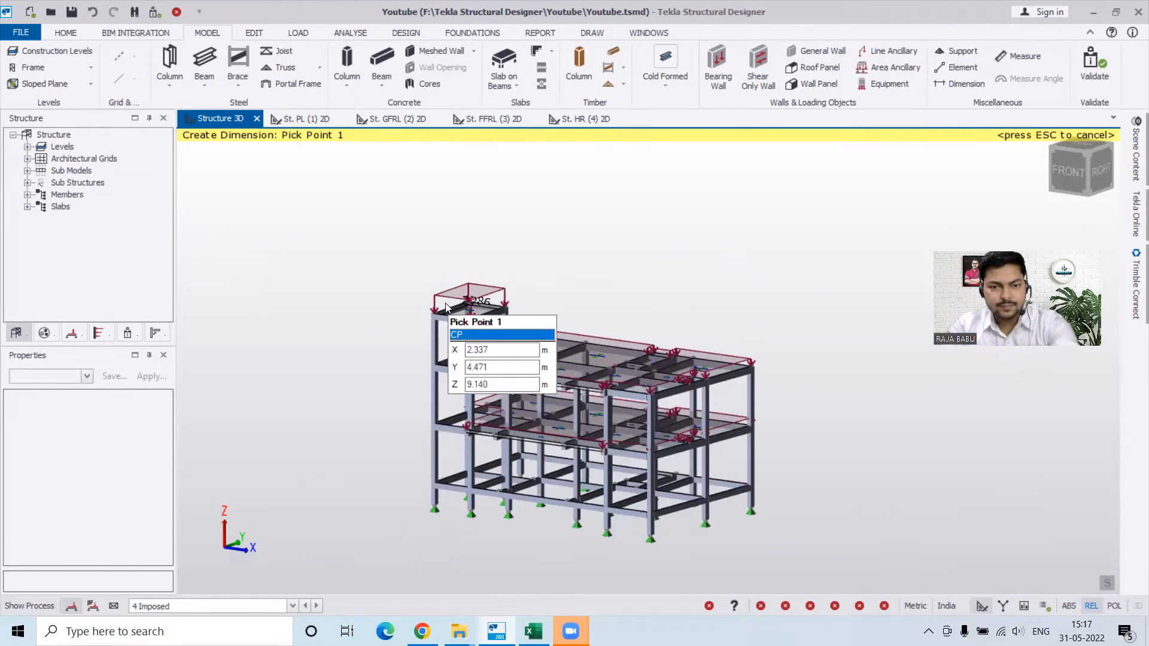
scroll(501, 336, up, 4)
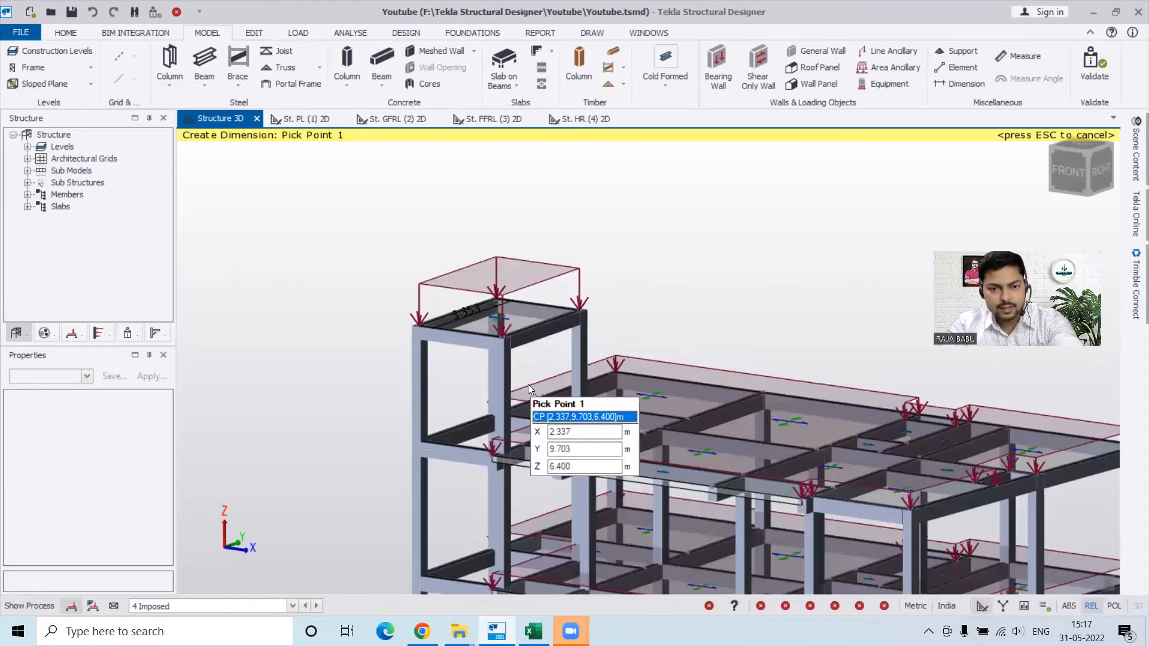
- Leave the dimension command and inspect the imposed level load on the tower's top slab
key(Escape)
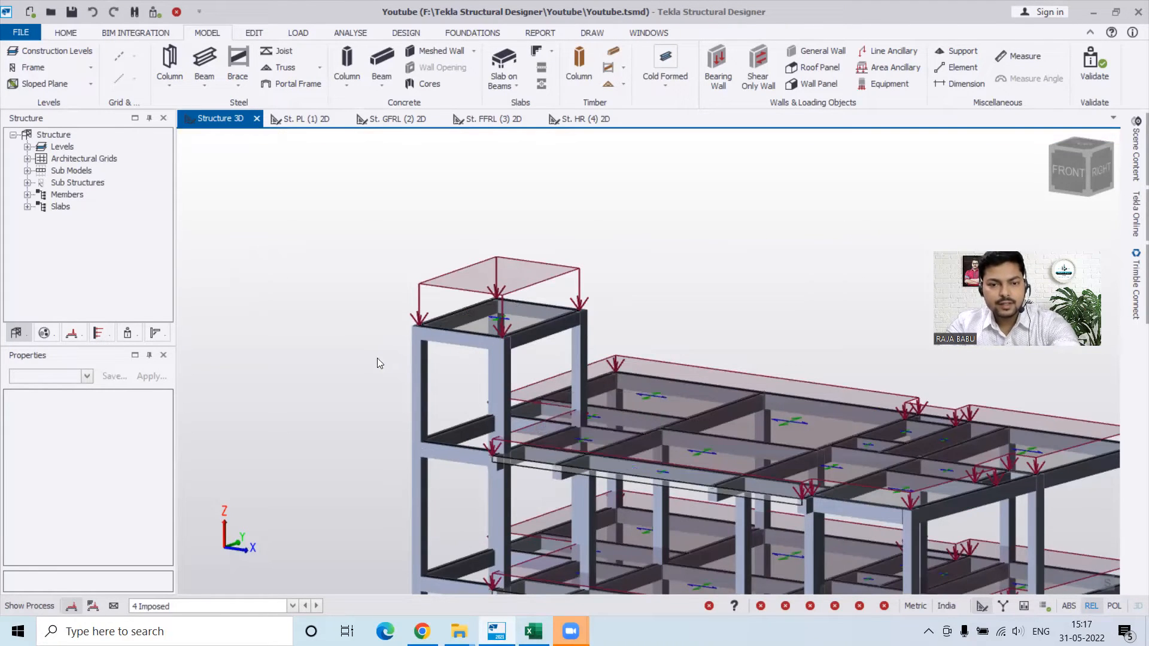
scroll(310, 266, down, 4)
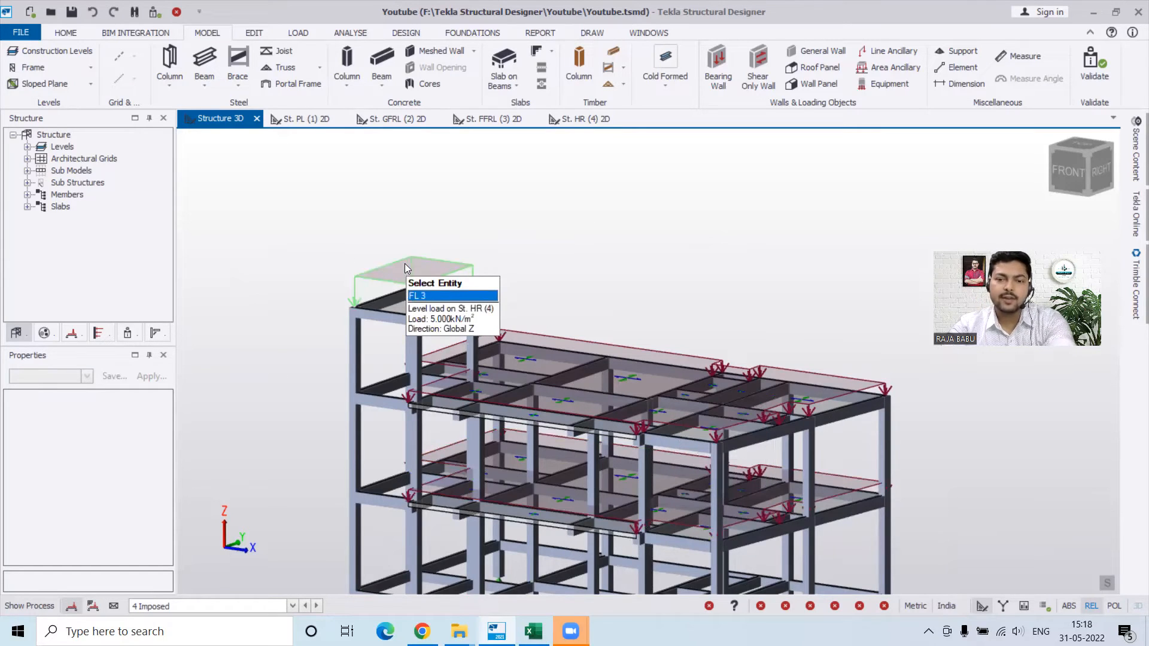
scroll(404, 264, down, 4)
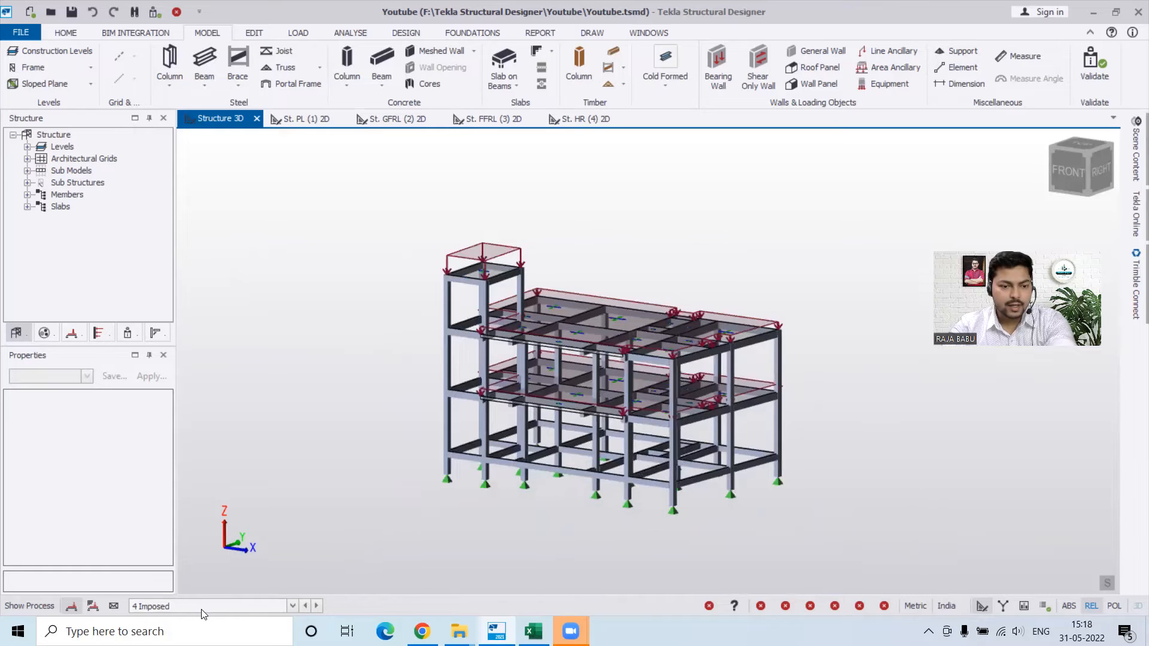
- Review the Dead loadcase on the whole 3D structure, and return the display to the Imposed loadcase to examine its level loads
click(202, 607)
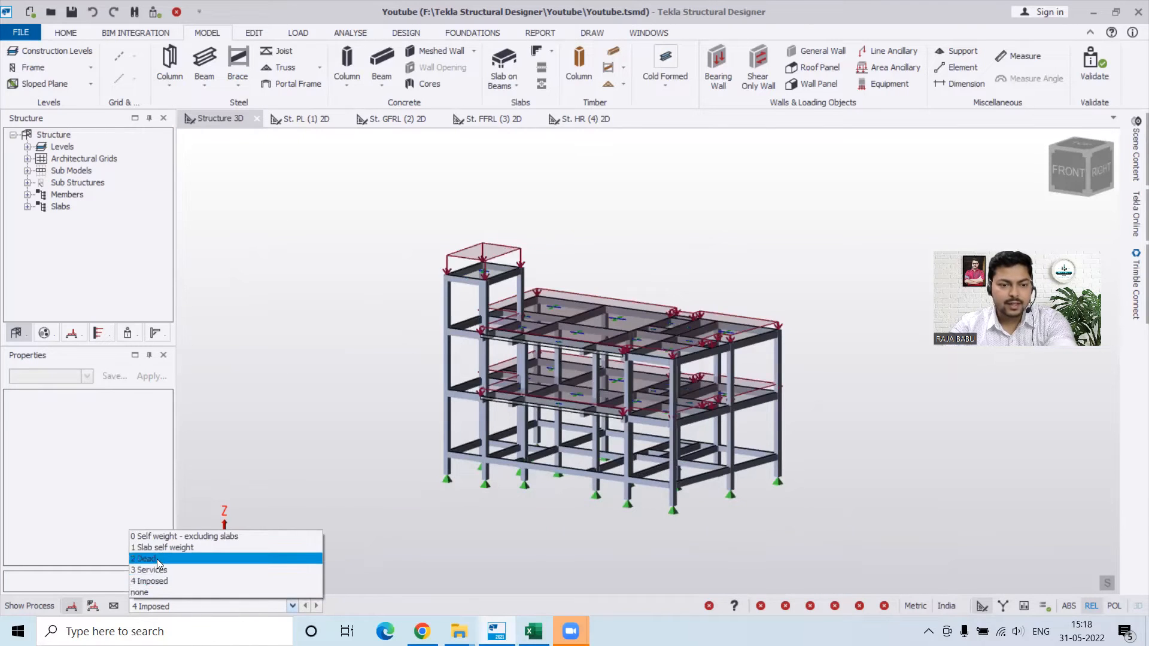
click(159, 559)
click(211, 606)
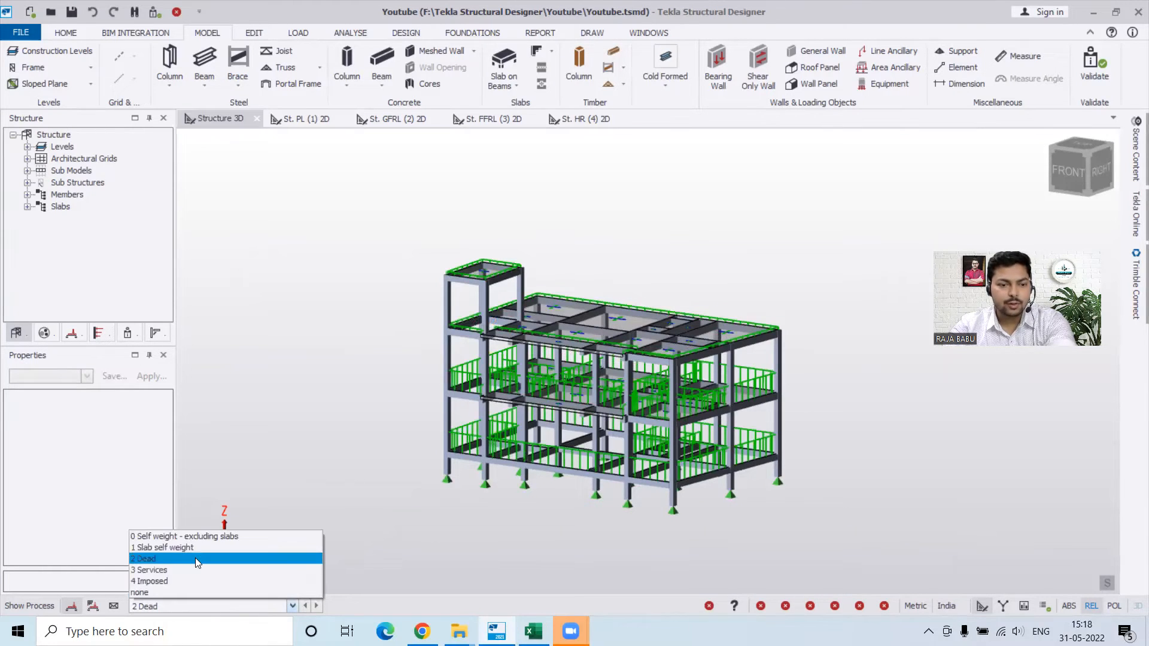
click(200, 582)
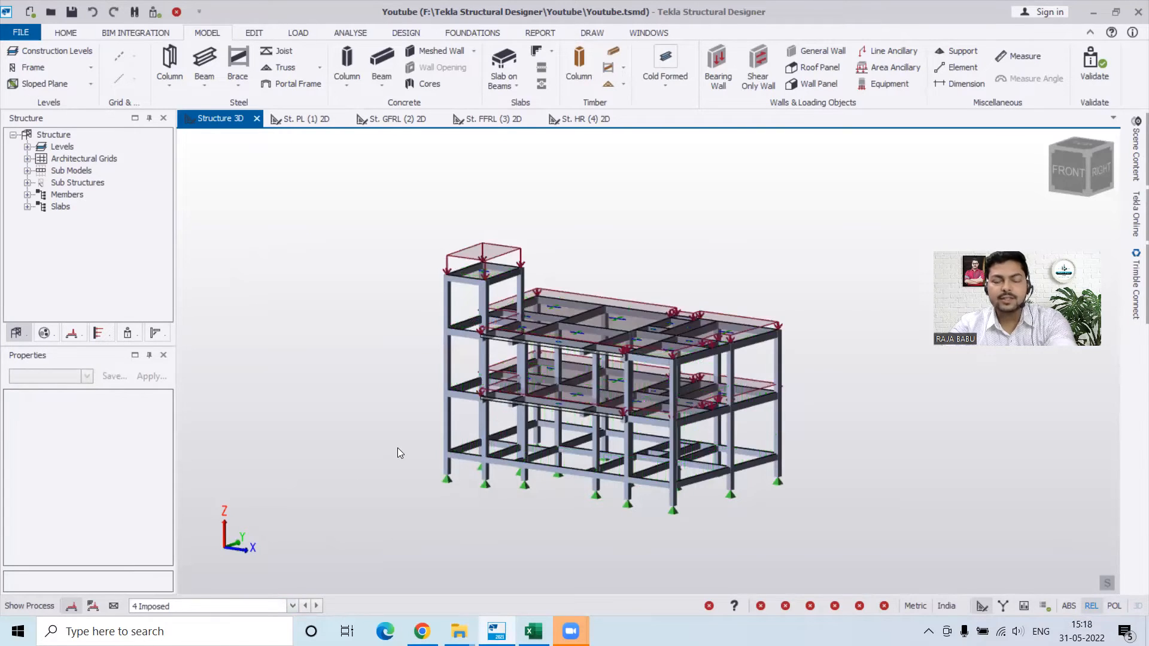
scroll(424, 327, up, 2)
scroll(367, 322, down, 2)
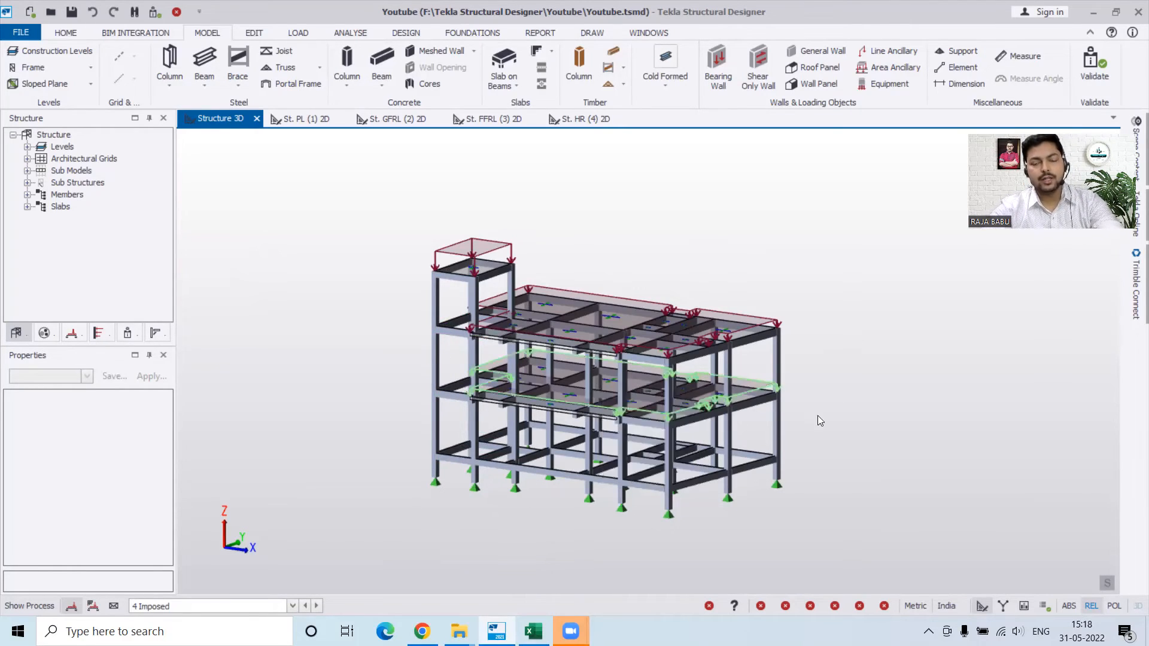
scroll(550, 522, up, 1)
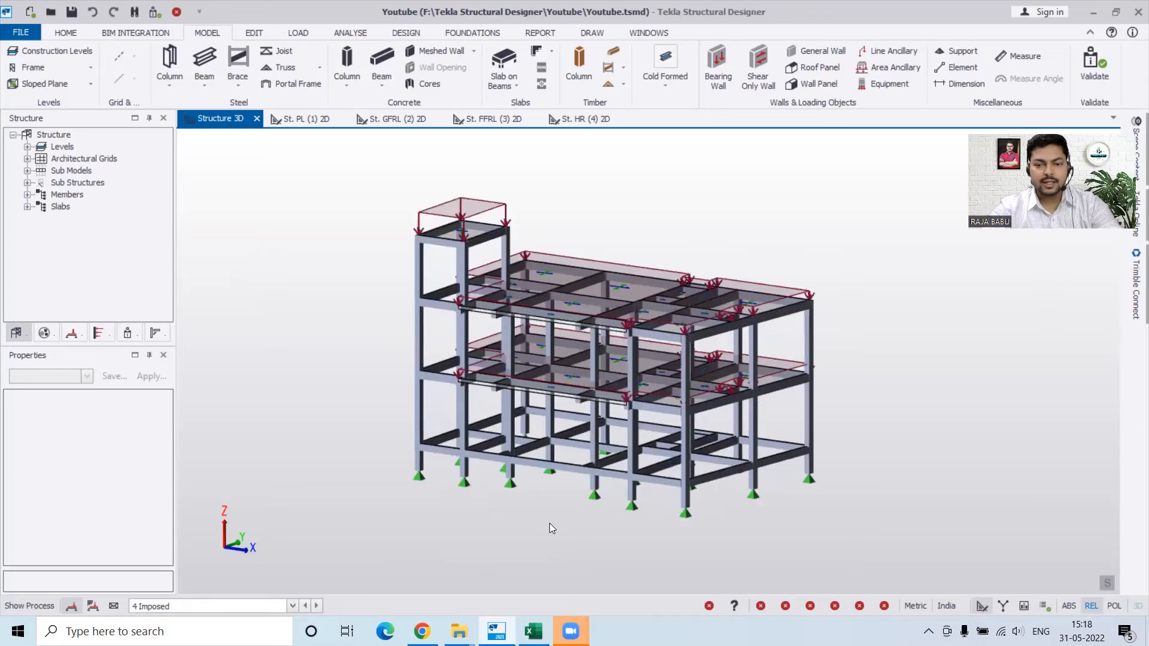